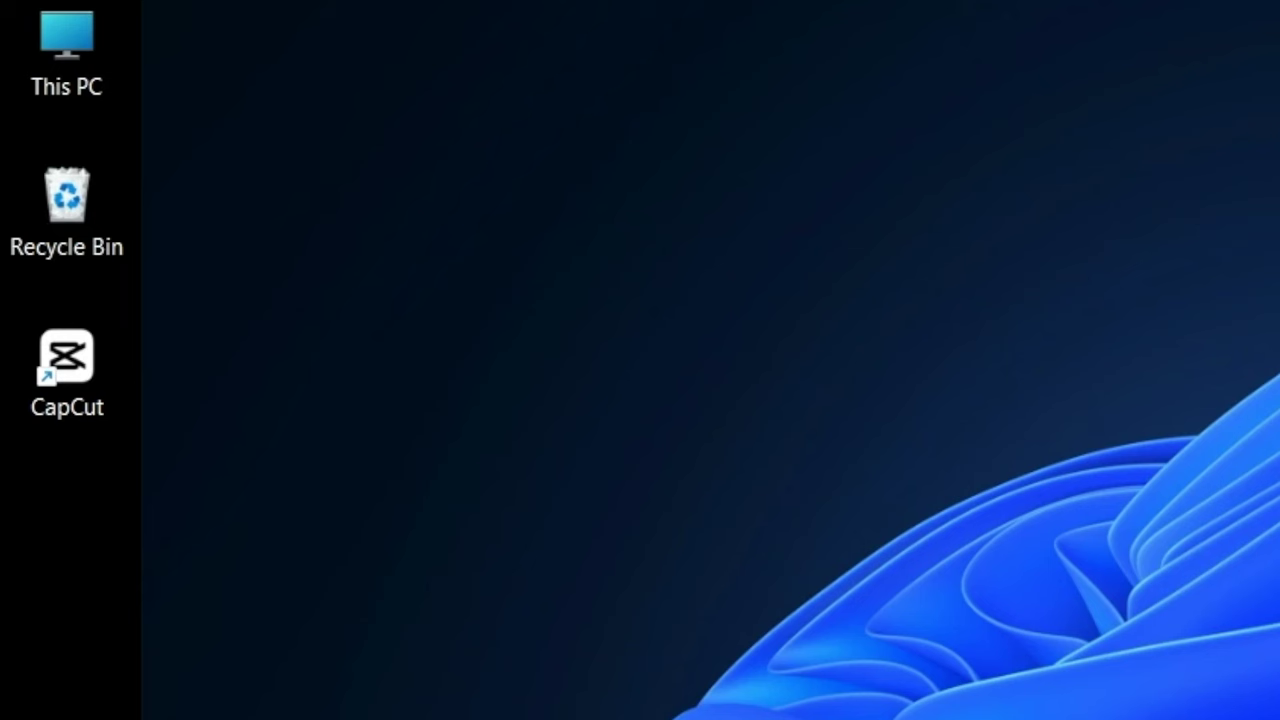
Step: Launch CapCut and open the empty 'Remove BG with CapCut' project
double_click(60, 365)
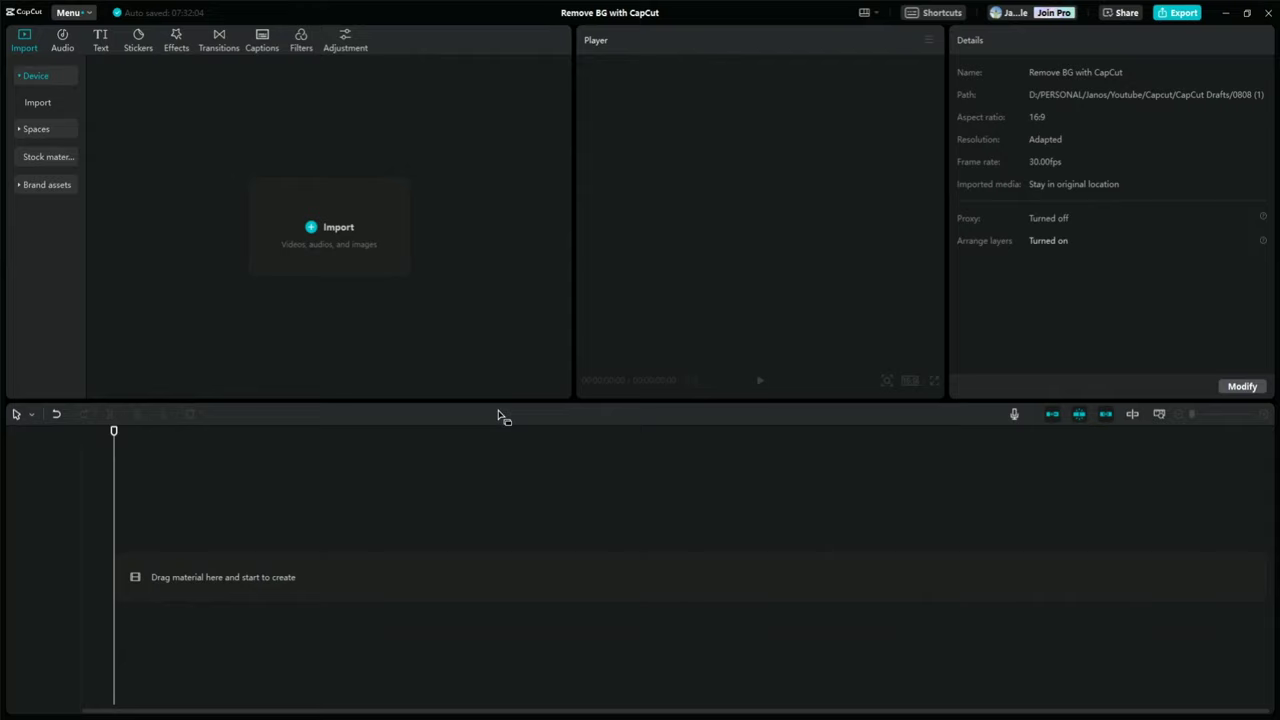
Step: Import background.jpg, ES_Open All Night - Frook.mp3 and iPhone Example Recording.mp4 into the media panel
click(327, 228)
click(298, 158)
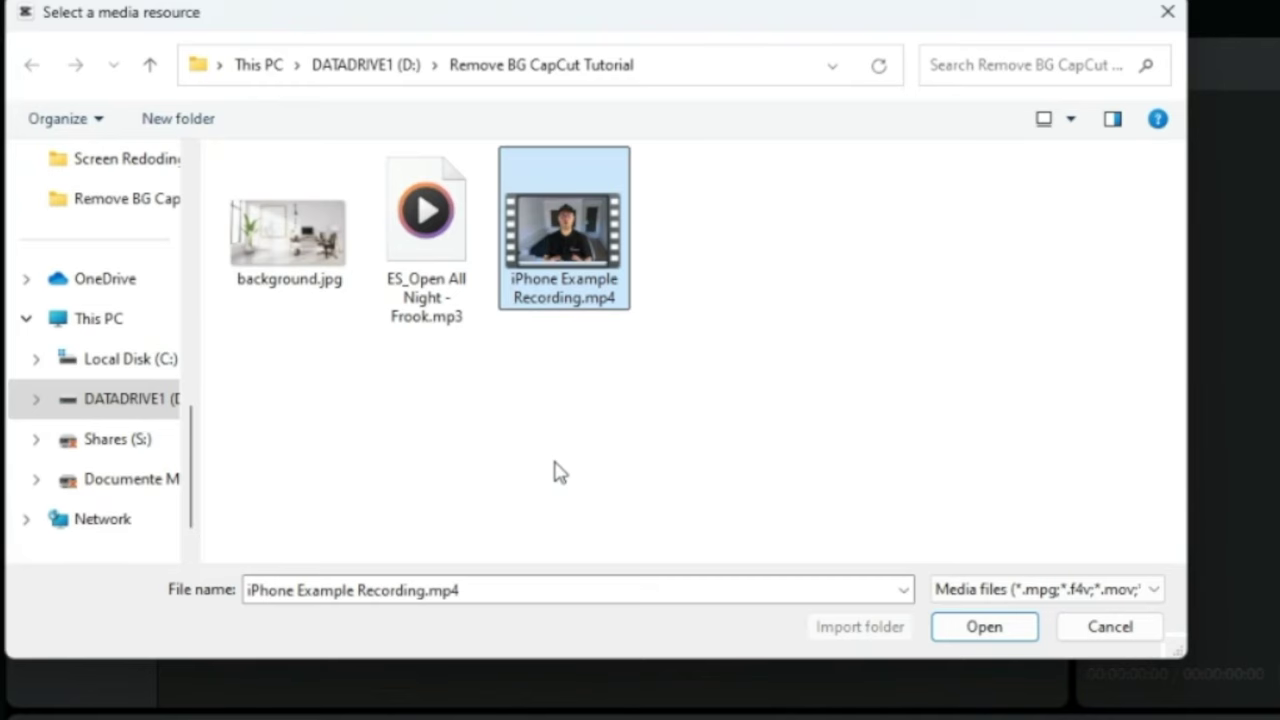
drag(568, 424, 290, 241)
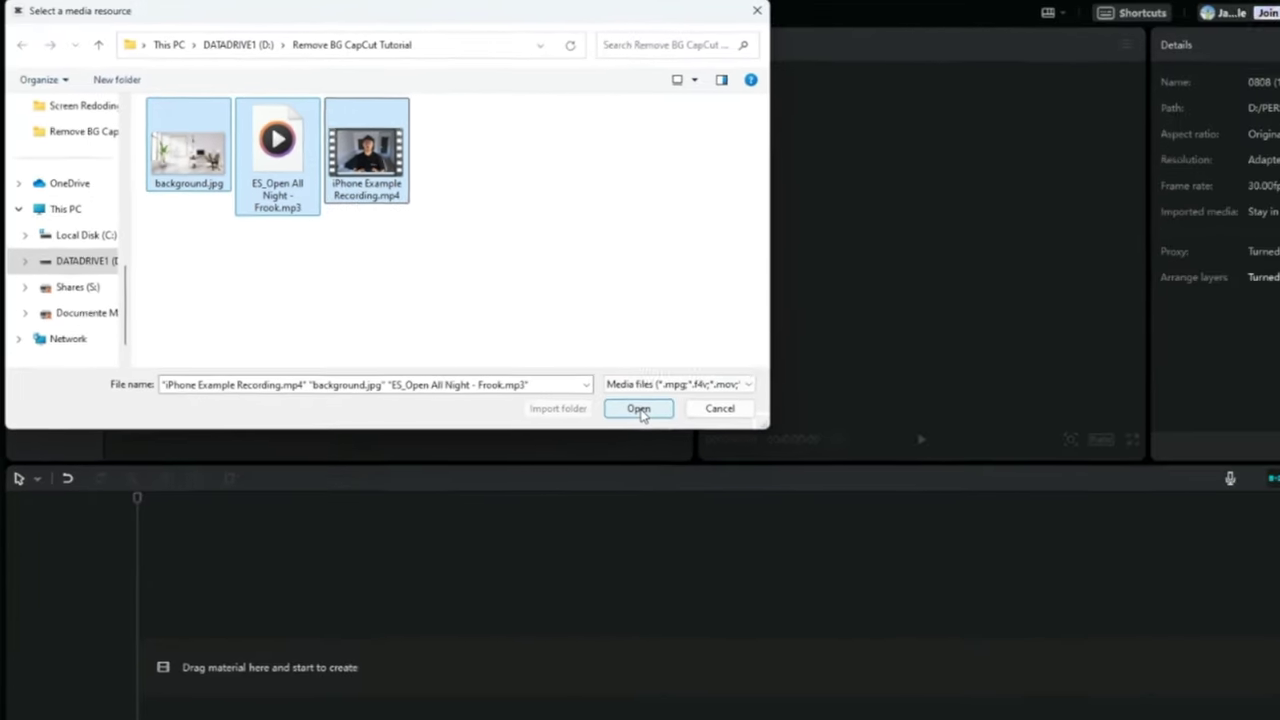
click(876, 559)
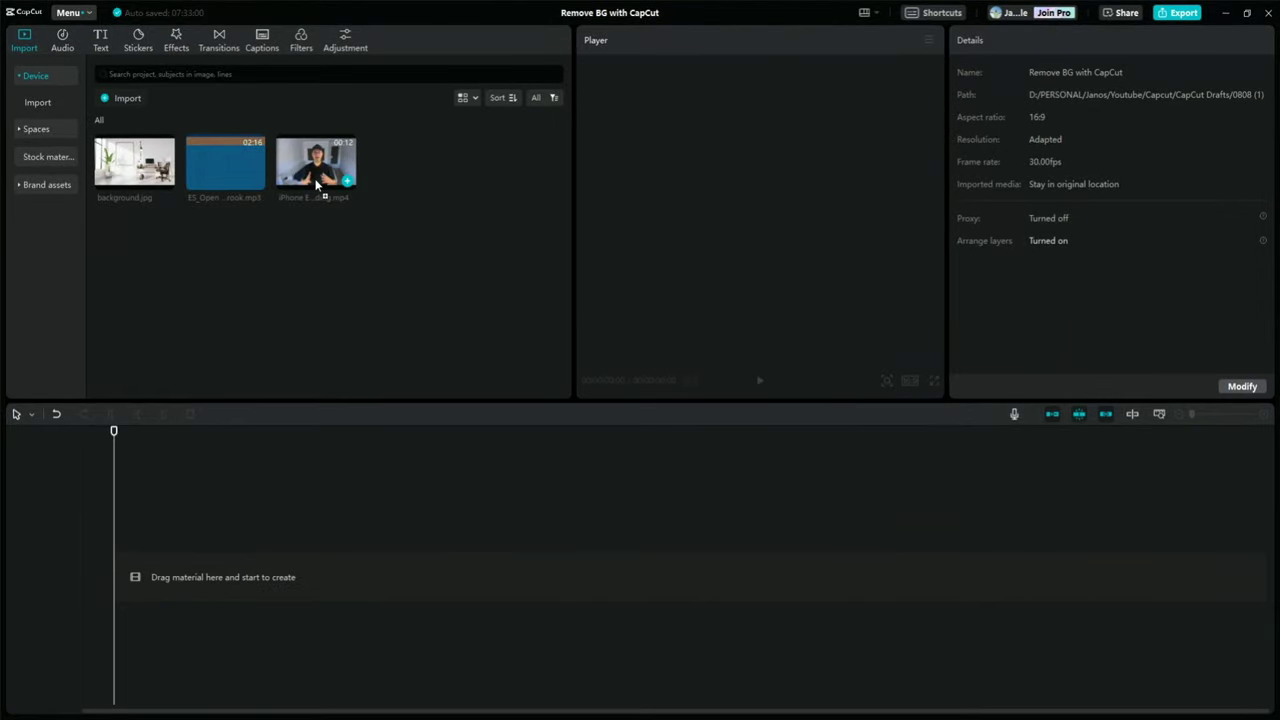
Step: Place iPhone Example Recording.mp4 on the main timeline track as an 11-second clip
drag(200, 548, 163, 575)
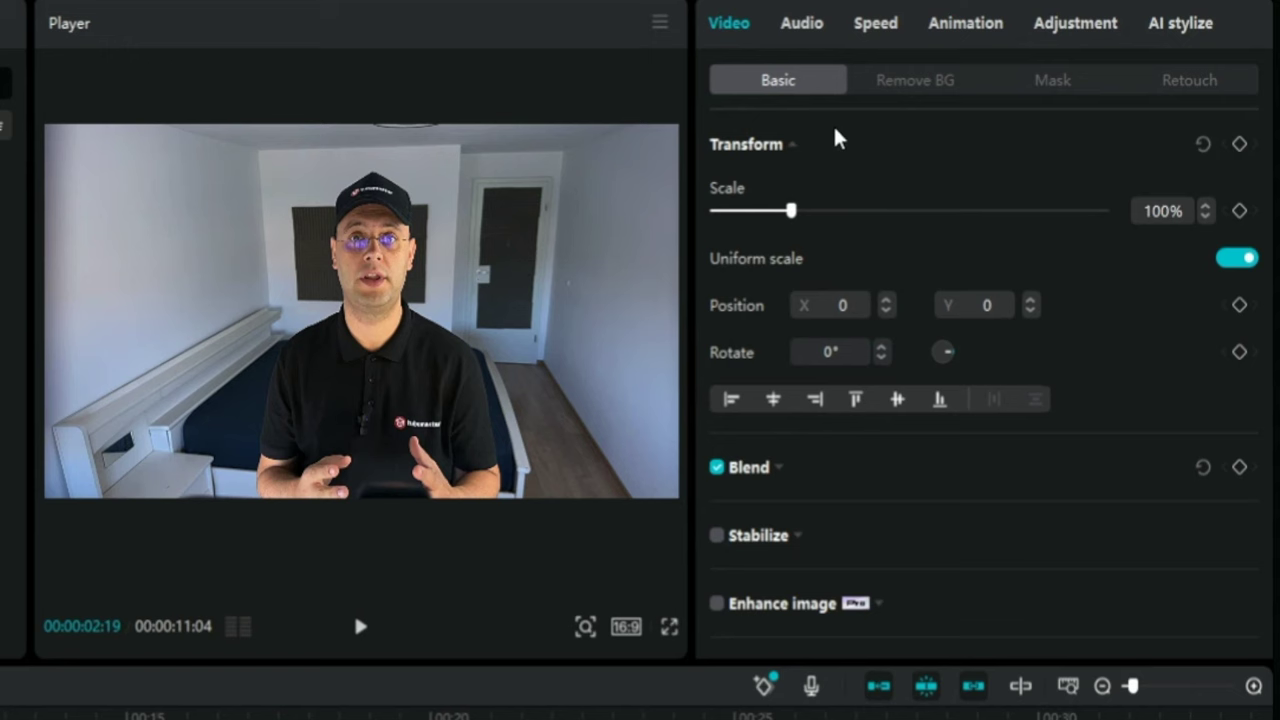
Step: Enable Auto removal under Remove BG so the presenter shows against a black background
click(920, 82)
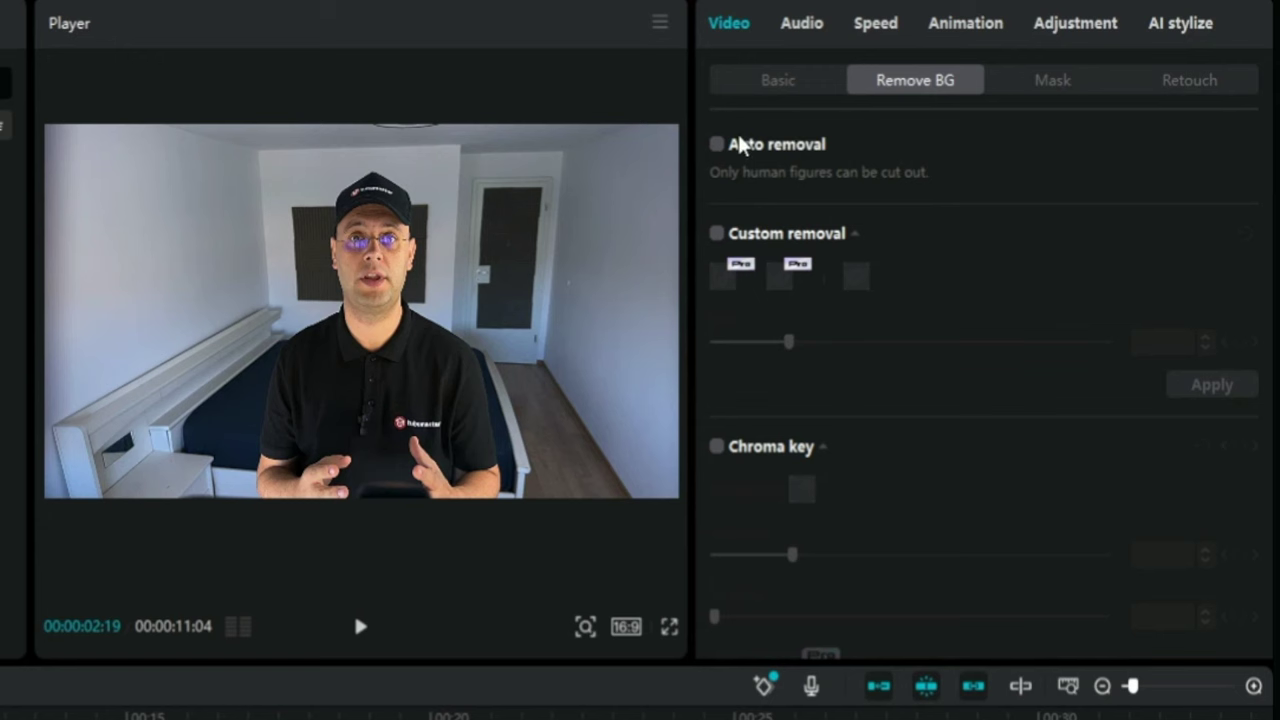
click(716, 144)
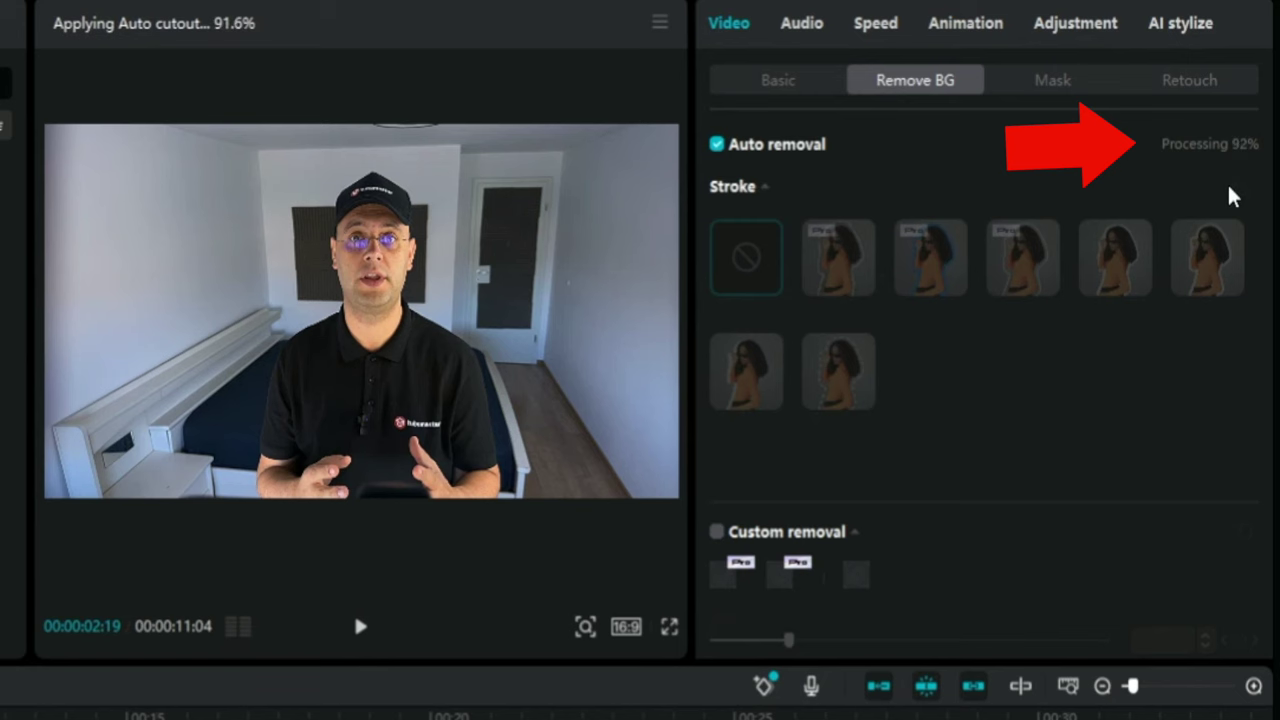
click(764, 188)
click(764, 190)
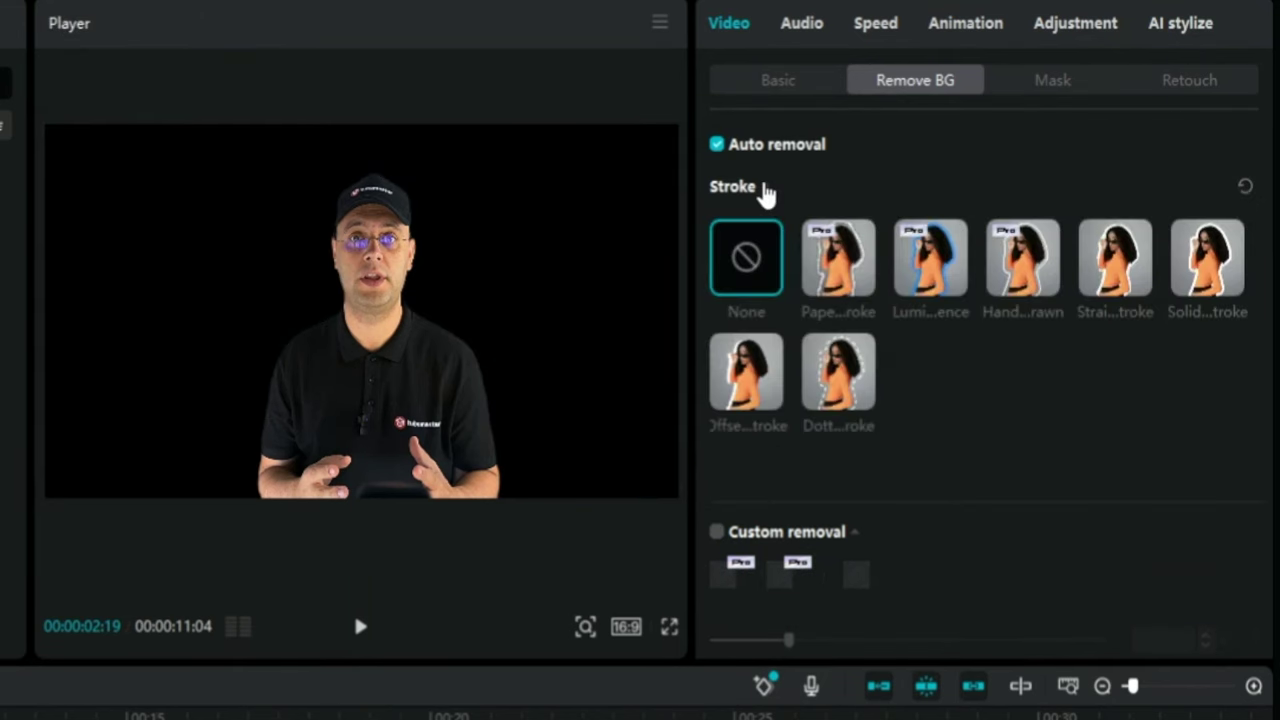
click(1022, 262)
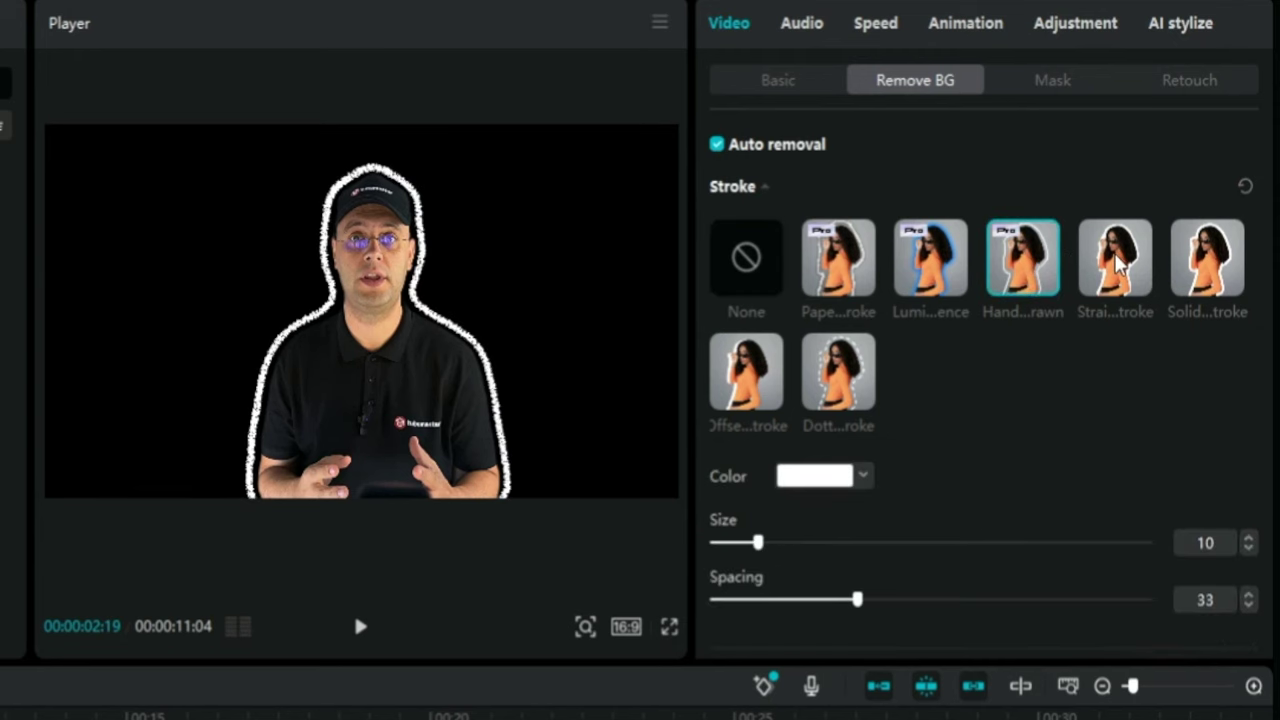
click(1116, 262)
click(1212, 262)
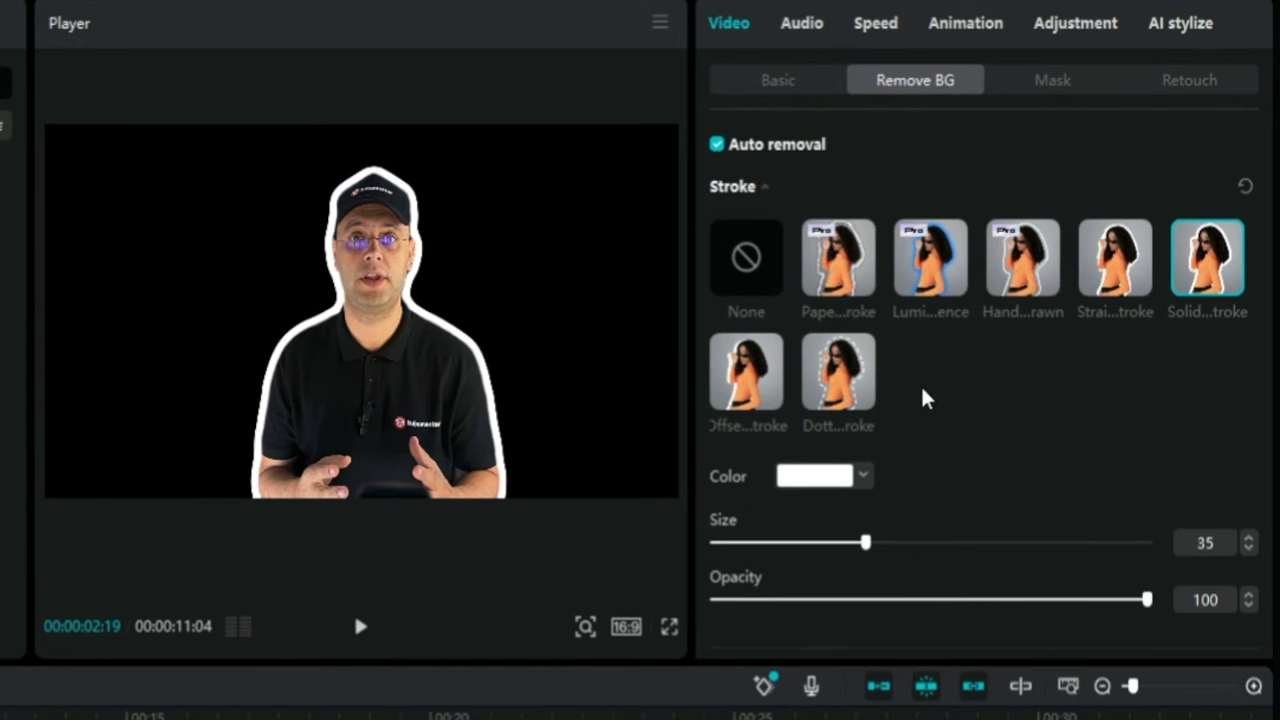
click(752, 258)
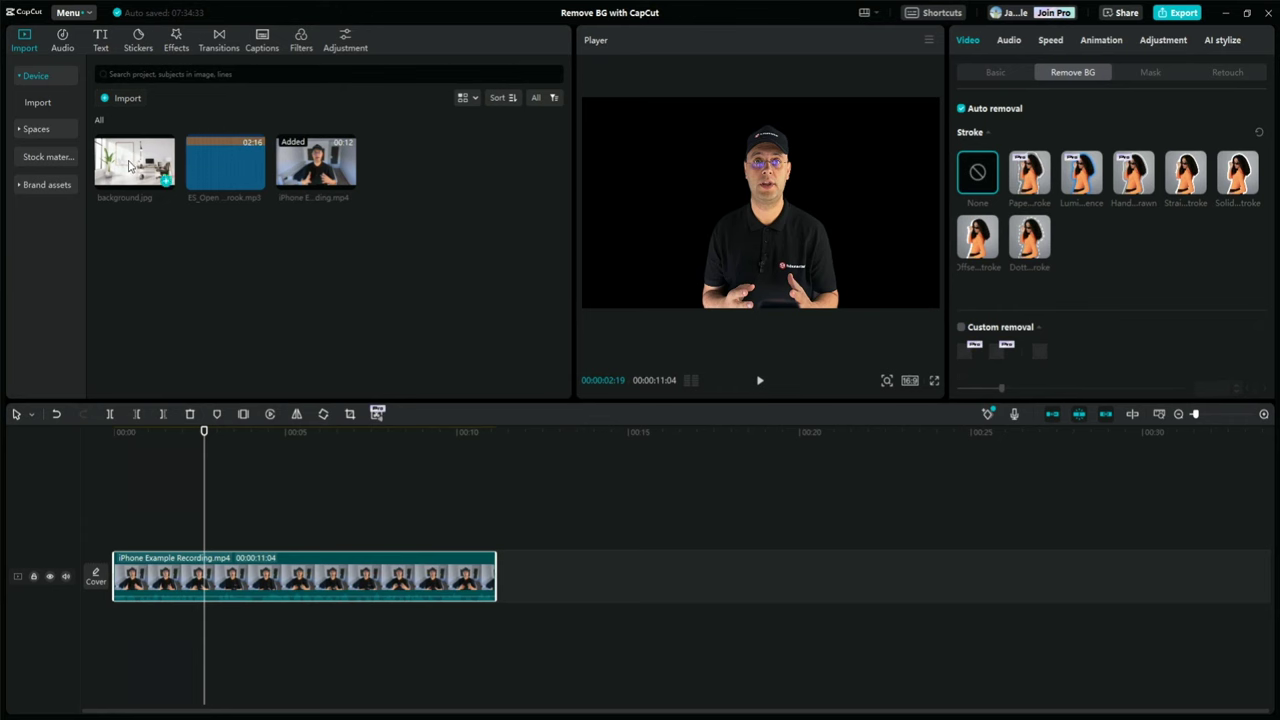
Step: Put background.jpg on a track beneath the iPhone clip and stretch it to 00:00:11:04
drag(128, 166, 131, 191)
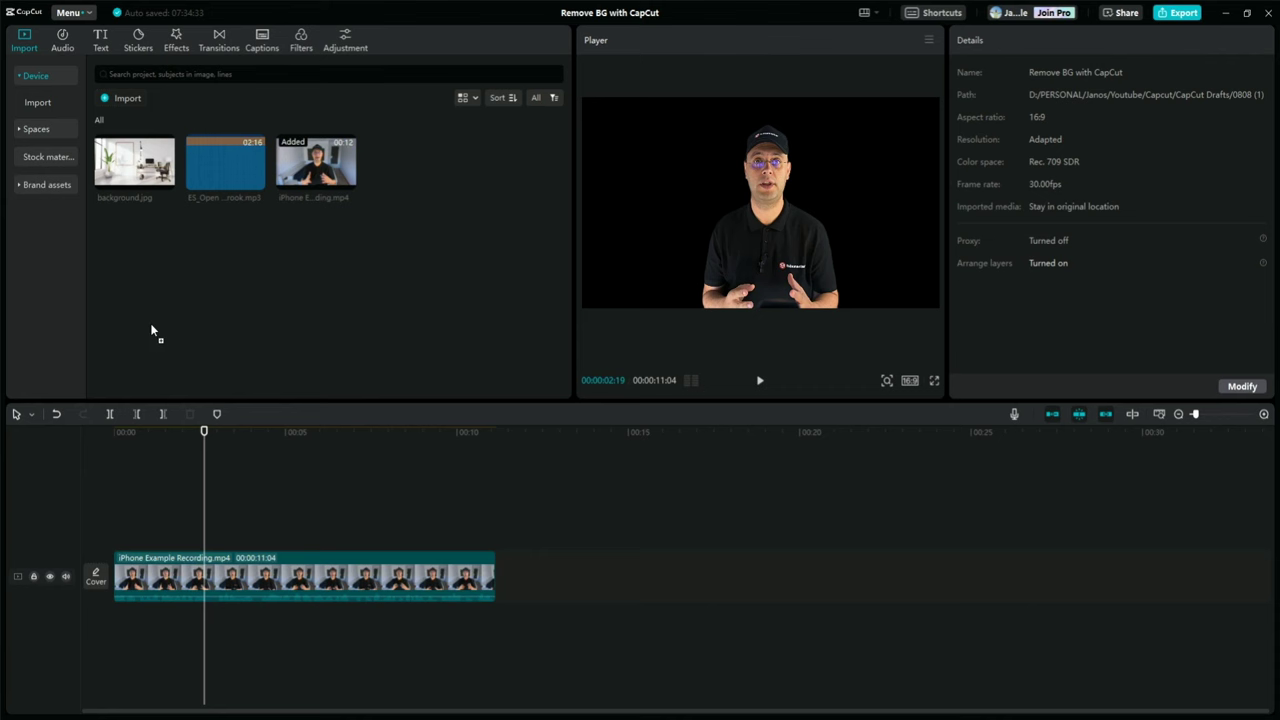
drag(151, 324, 120, 577)
drag(268, 577, 214, 529)
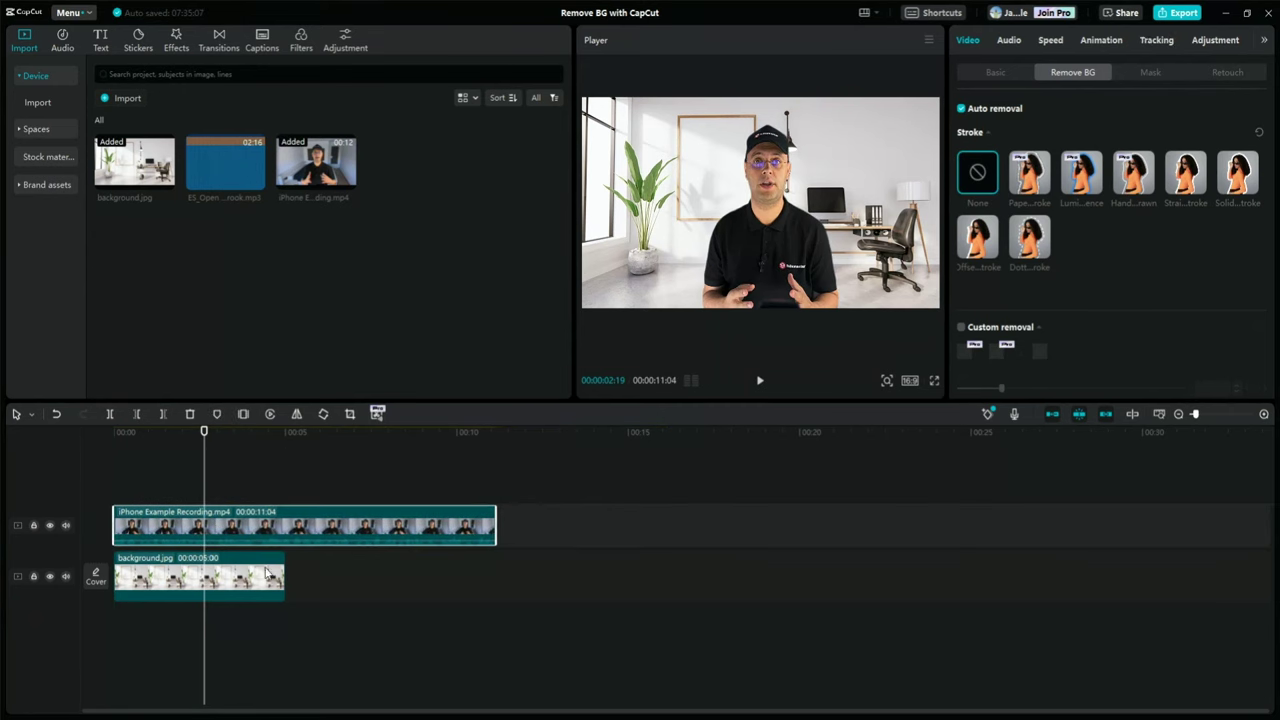
drag(286, 577, 491, 580)
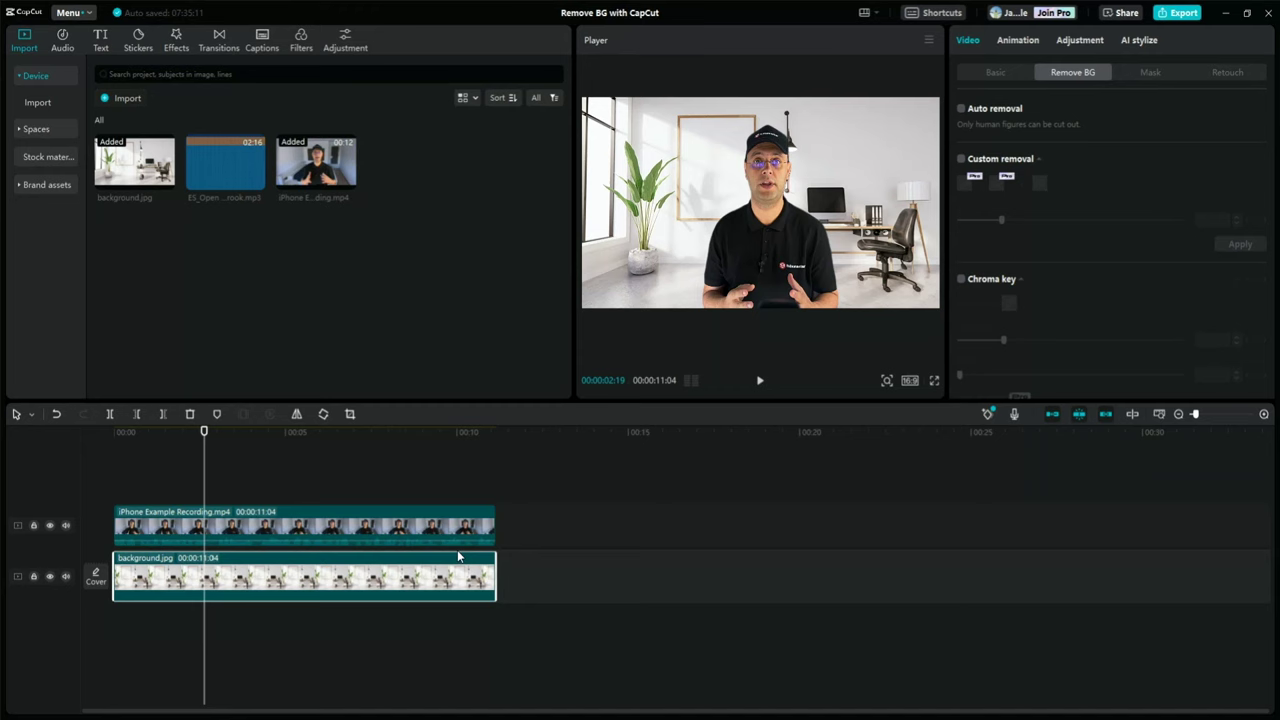
Step: Add the Open All Night track, cut it off at 00:00:11:04 and lower volume to -25.8dB
drag(217, 200, 137, 630)
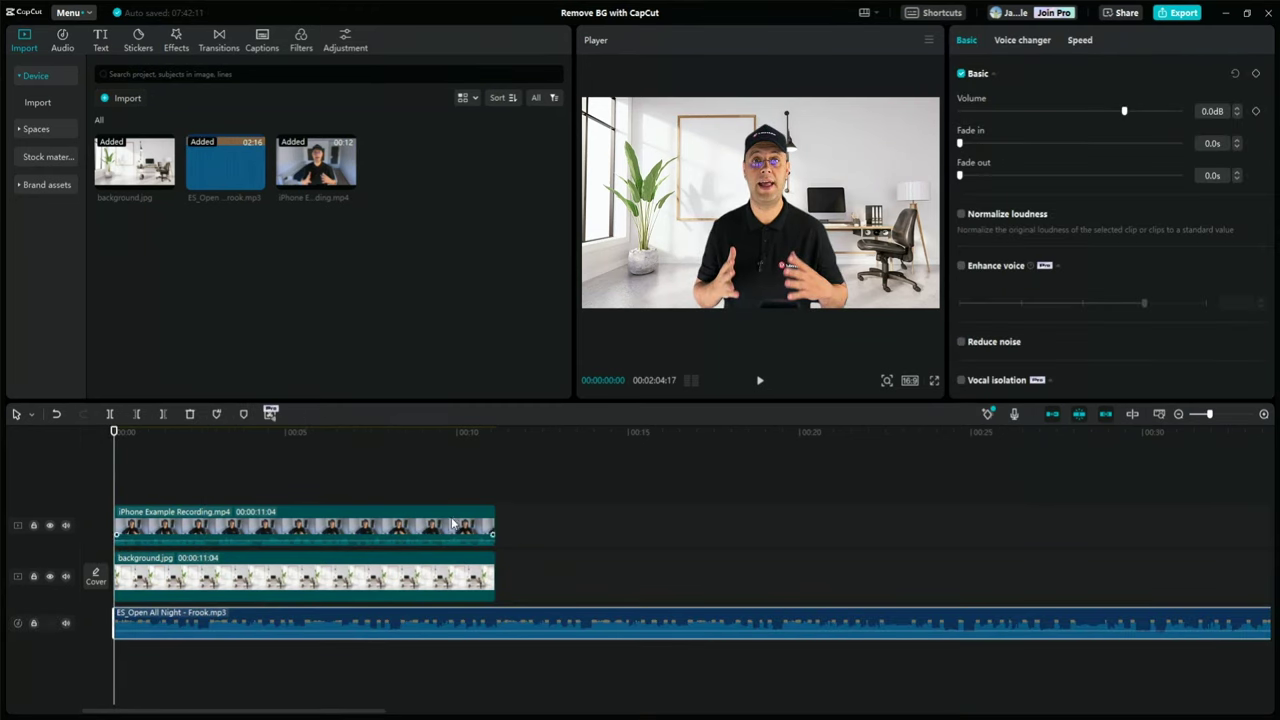
click(494, 446)
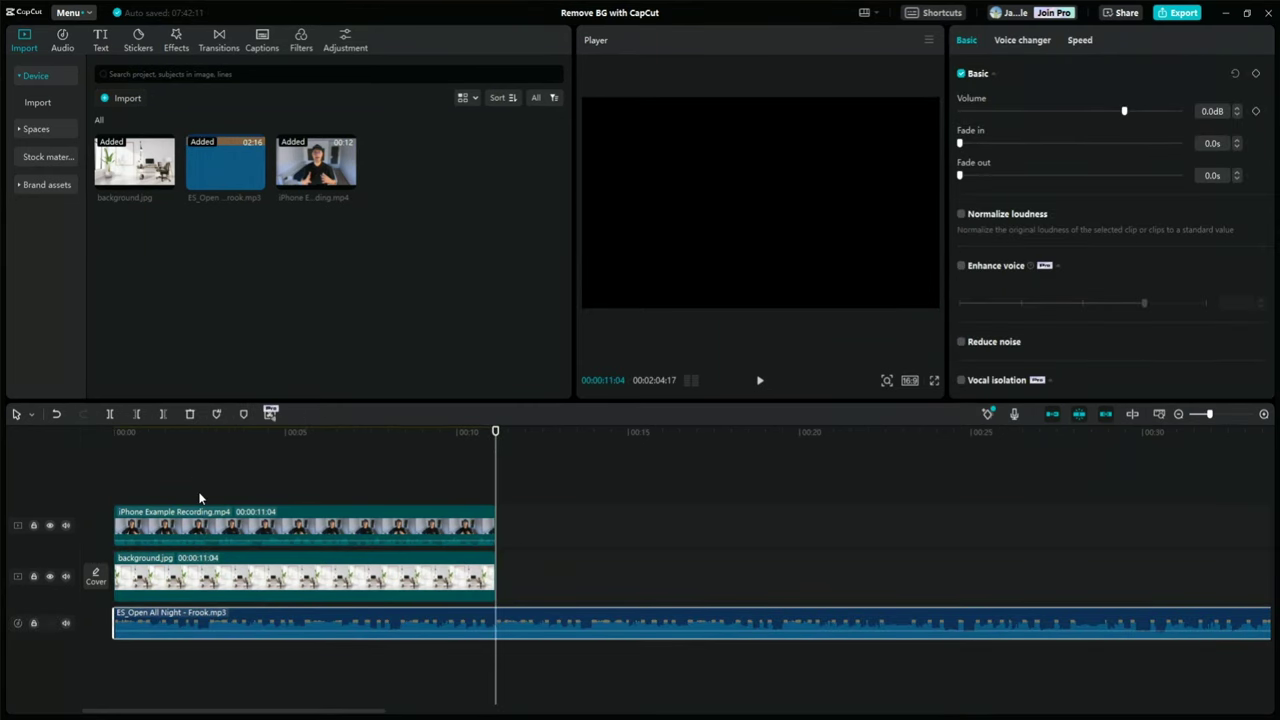
click(111, 414)
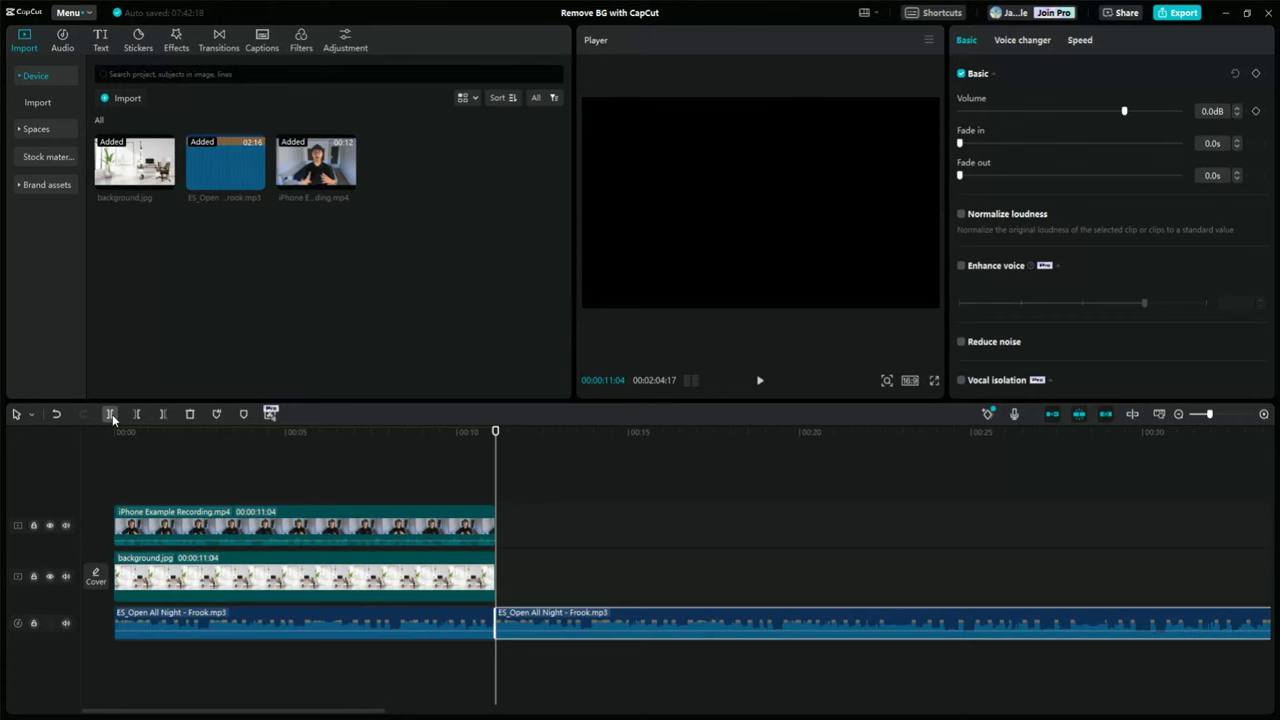
key(Delete)
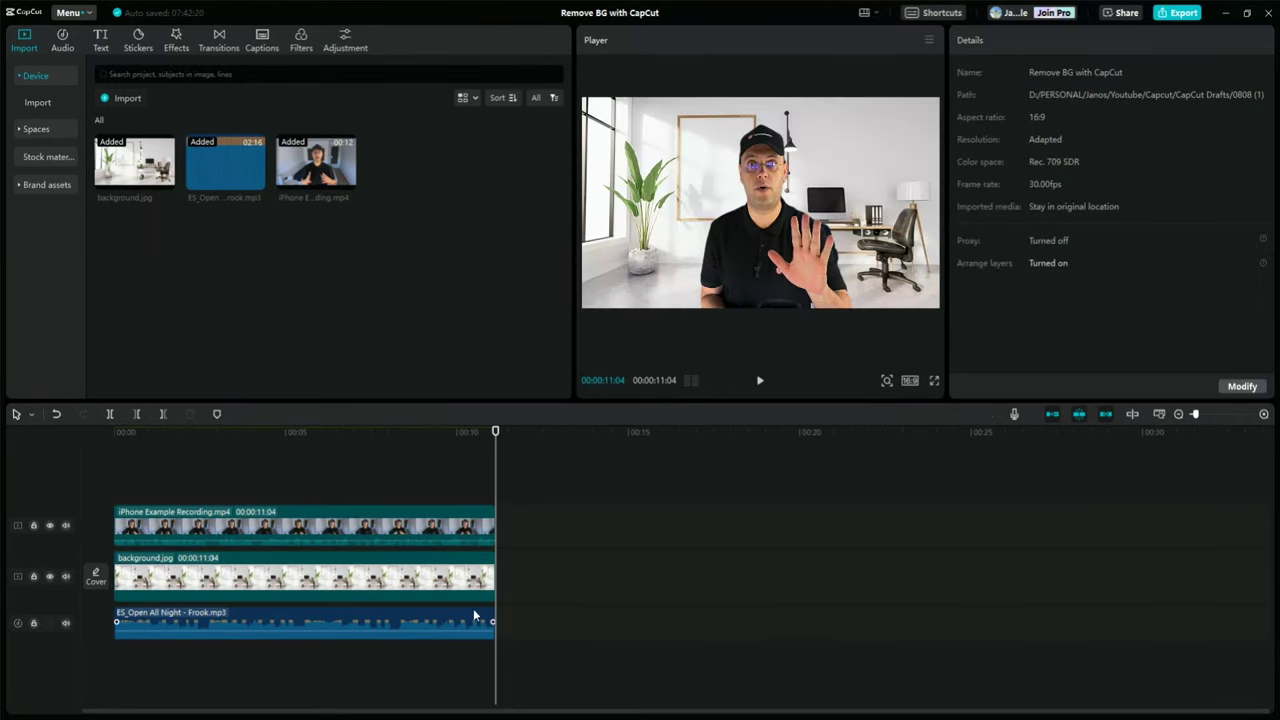
click(447, 618)
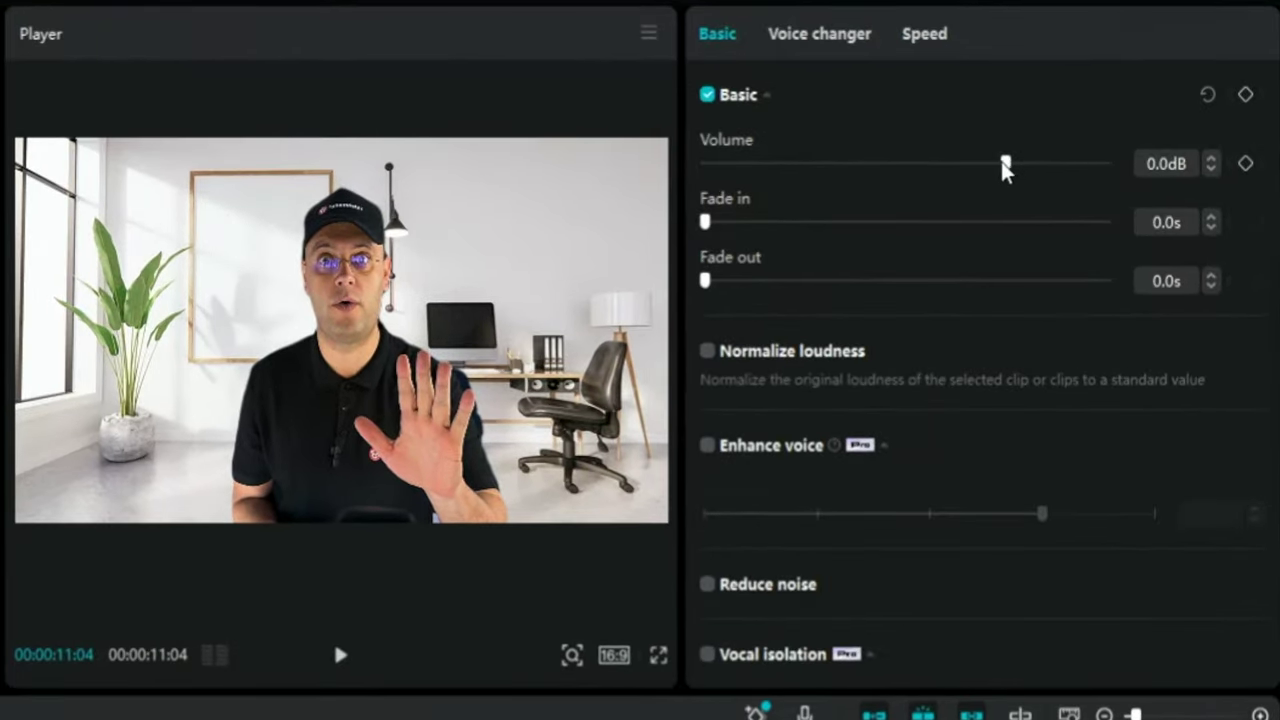
drag(1030, 151, 874, 165)
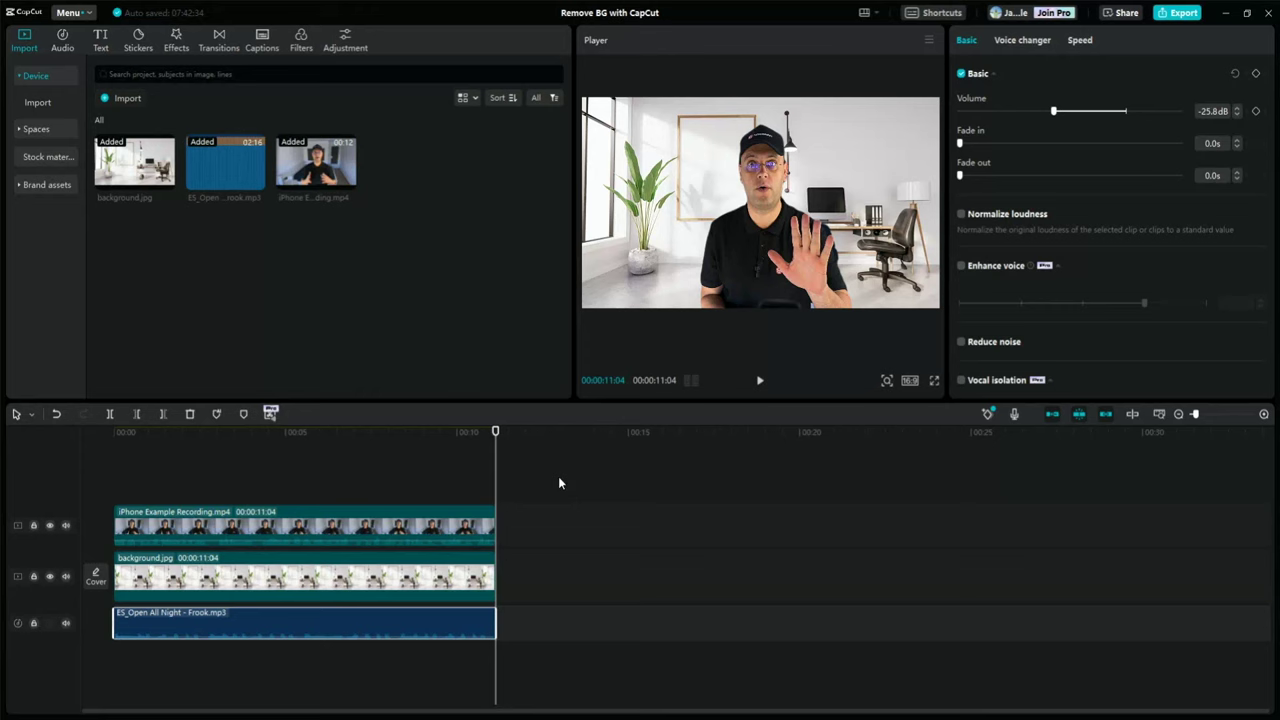
Step: Bring the playhead back into the clips and open CapCut's export settings
click(340, 482)
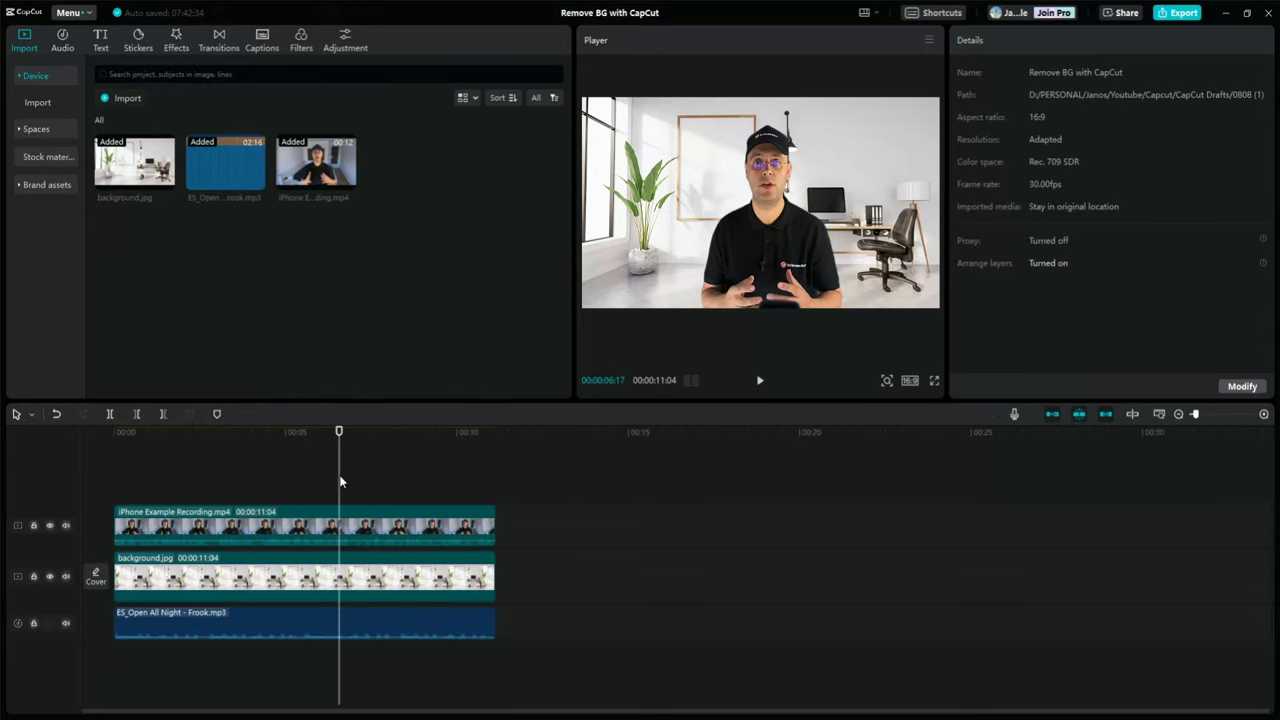
click(1178, 14)
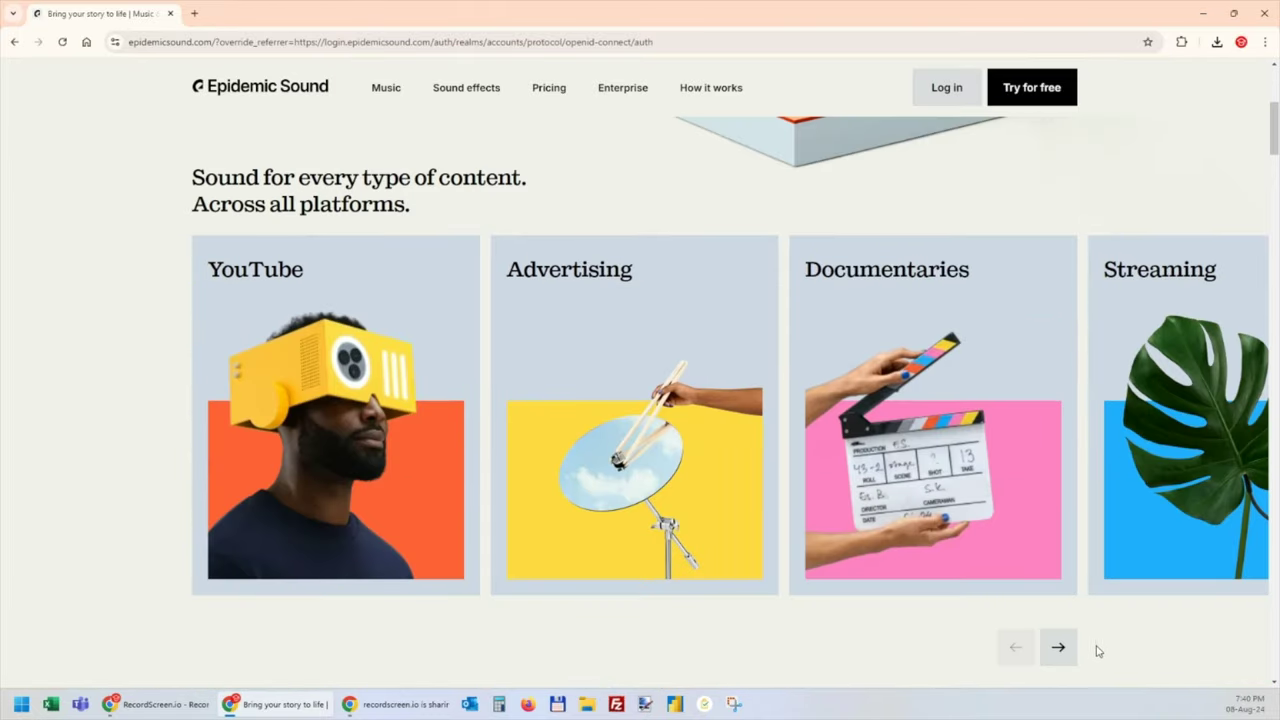
Step: Advance the content-type cards to Instagram and Games, then scroll down to the mobile app section
click(1063, 650)
click(1066, 652)
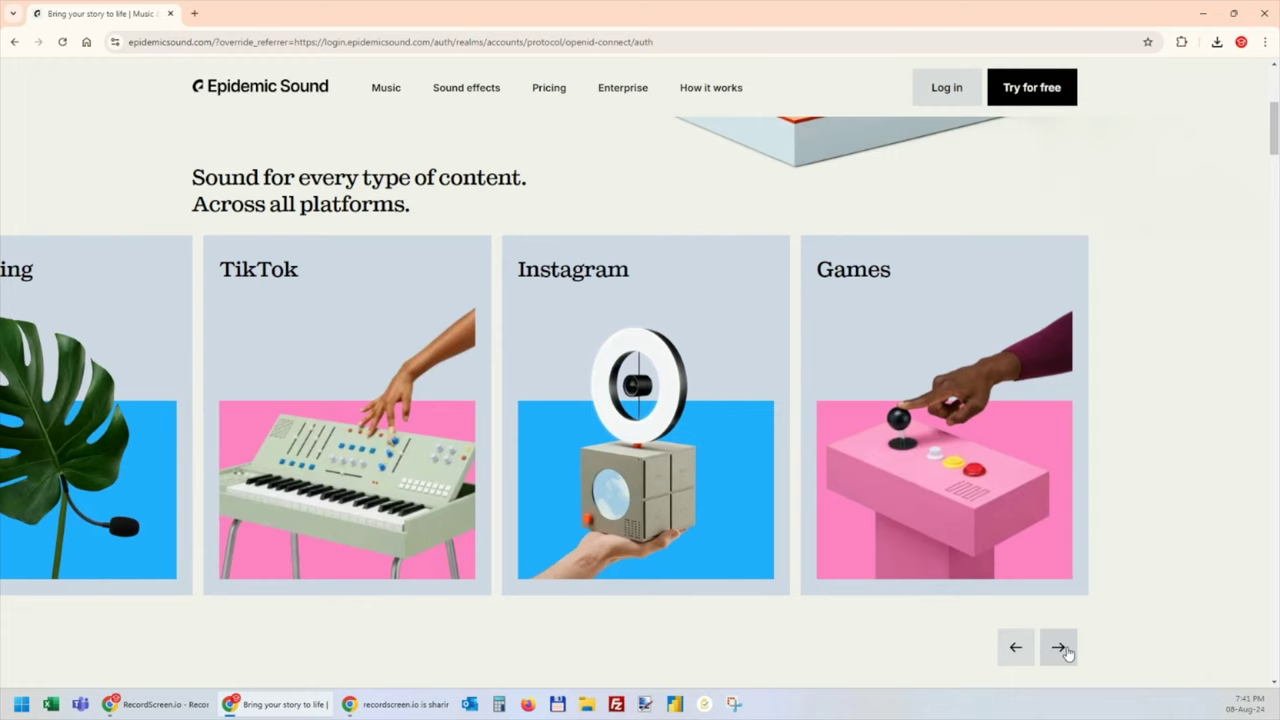
scroll(1150, 522, down, 3)
scroll(1152, 520, down, 5)
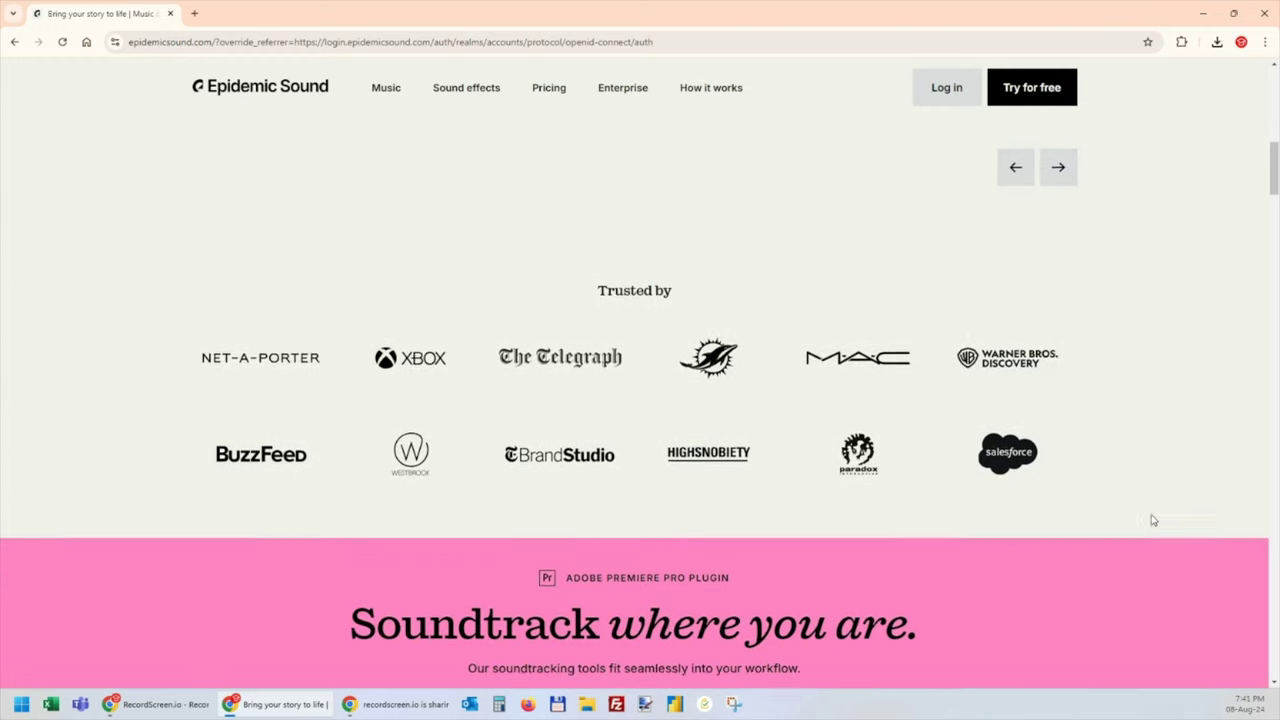
scroll(1152, 520, down, 1)
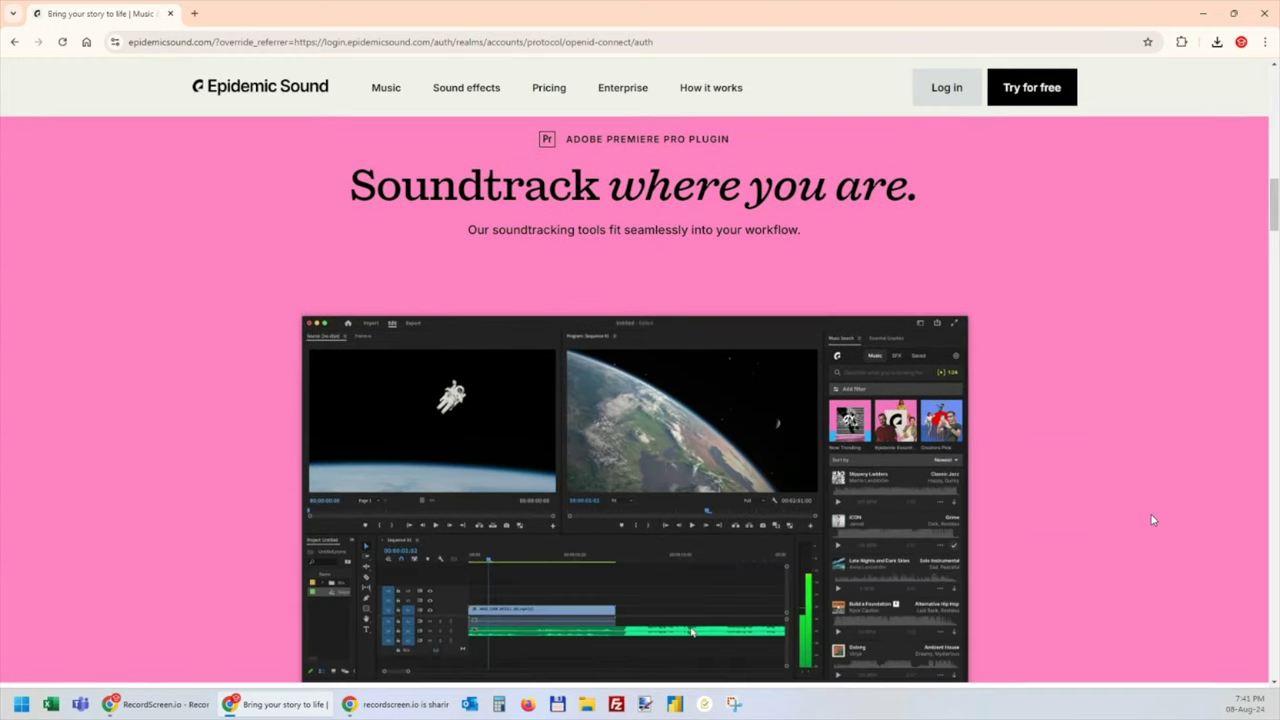
scroll(1152, 520, down, 3)
scroll(1152, 520, down, 5)
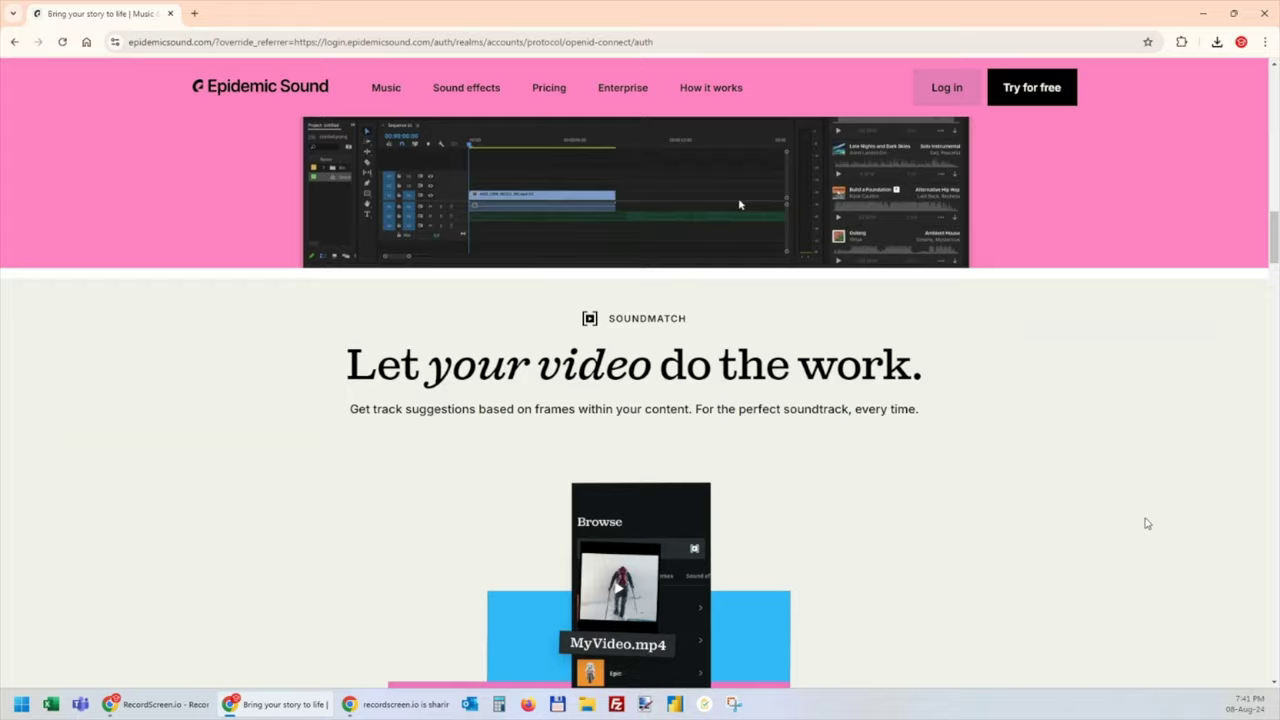
scroll(1147, 523, down, 4)
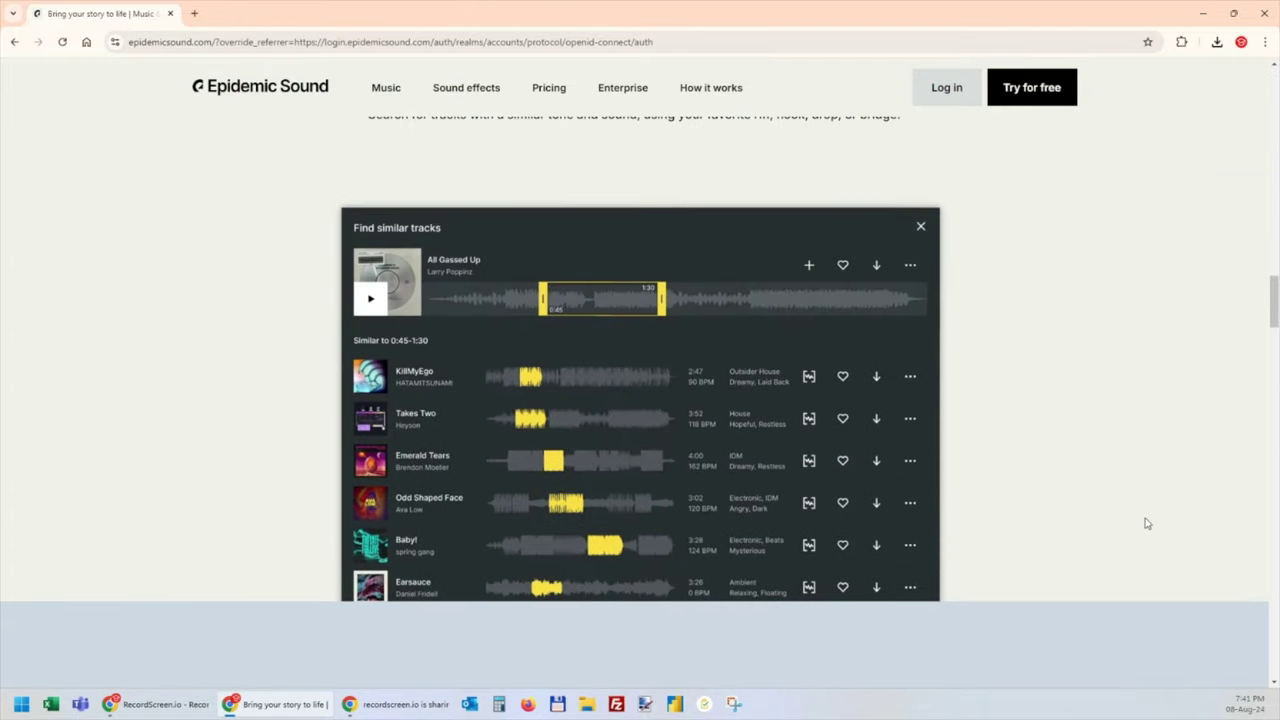
scroll(1147, 523, down, 3)
scroll(1146, 523, down, 1)
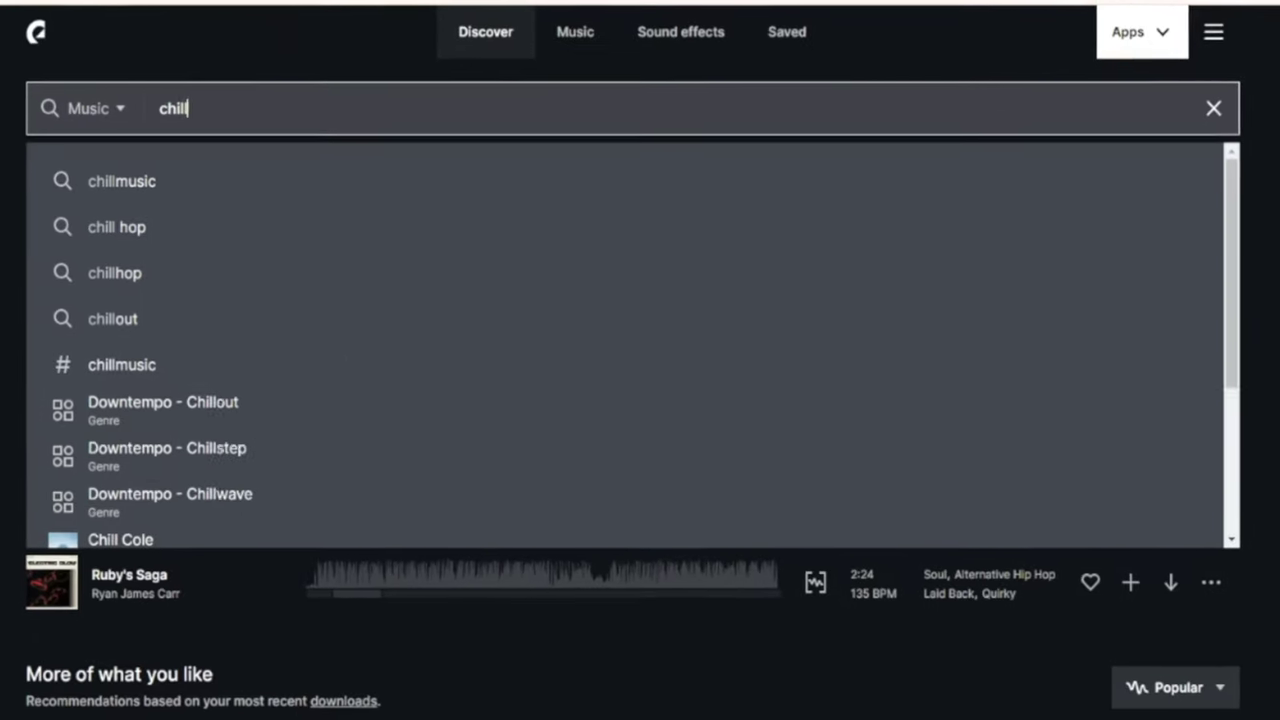
Step: Search for 'chill music, tutorials' and show the Genres and BPM filters
text(music)
text(, tutorials)
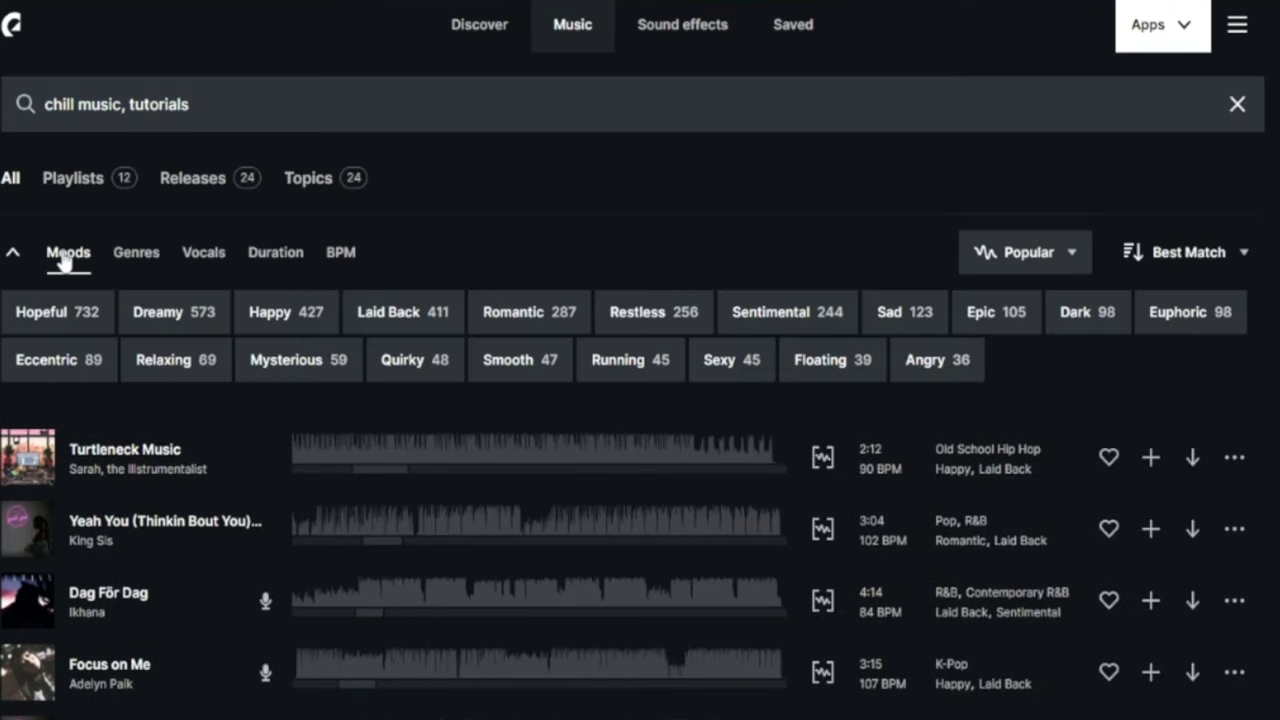
click(140, 256)
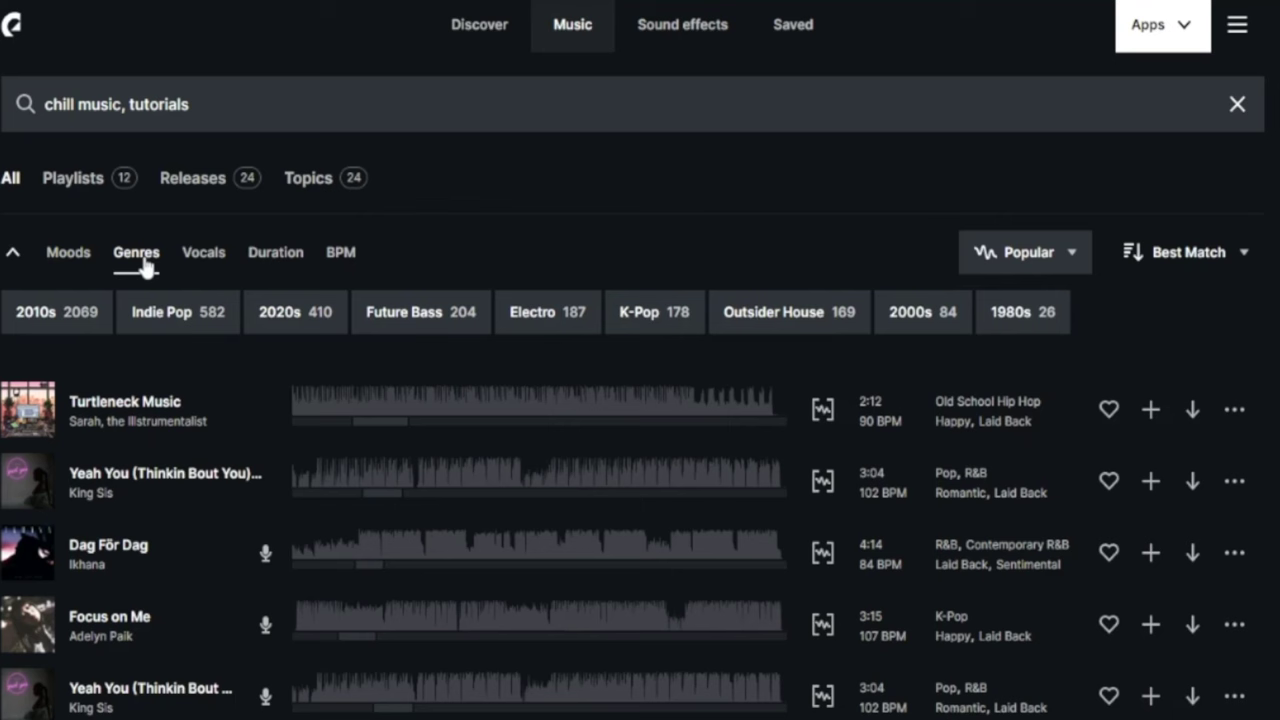
click(340, 256)
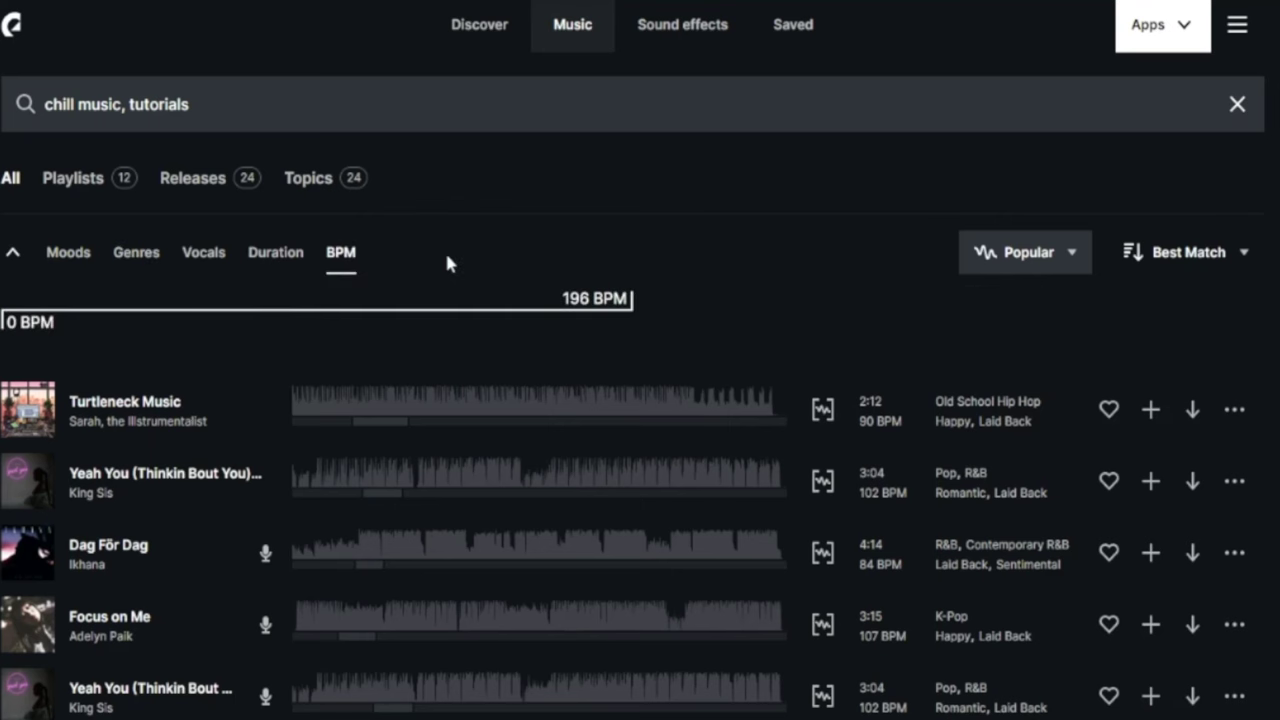